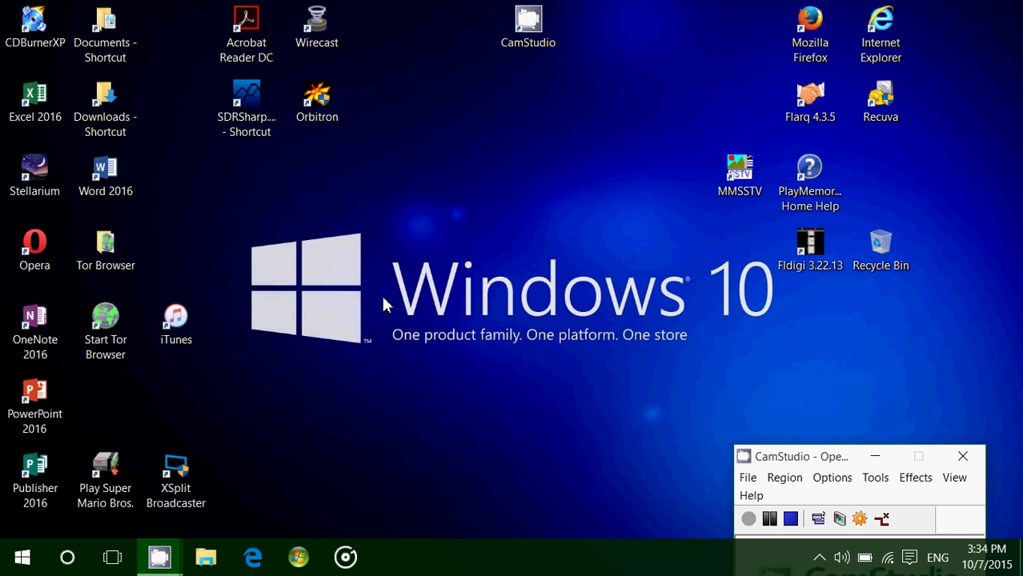
Step: Search Windows for "magni" and launch the Magnifier desktop app
{"action": "left_click", "coordinate": [68, 560]}
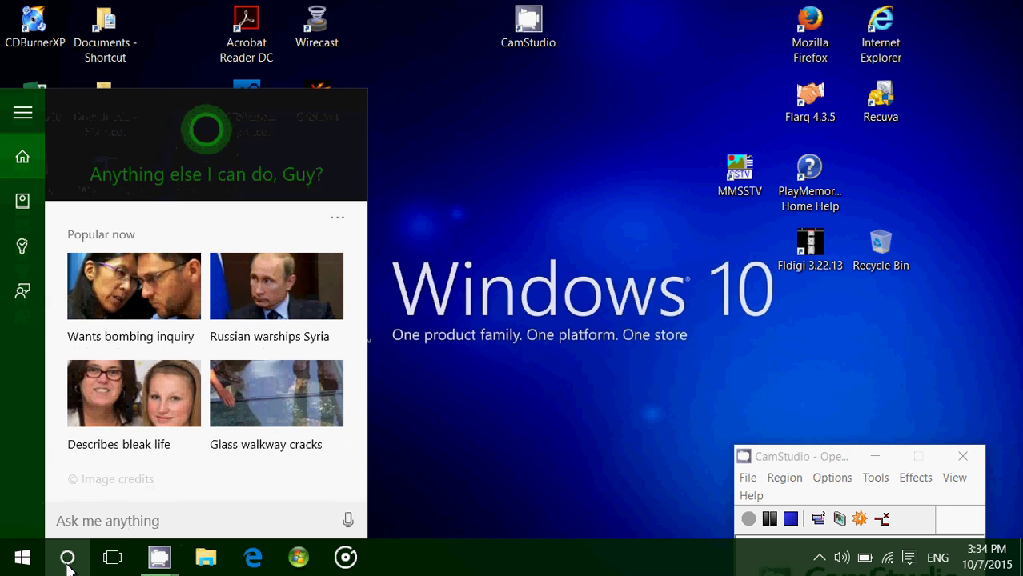
{"action": "type", "text": "magni"}
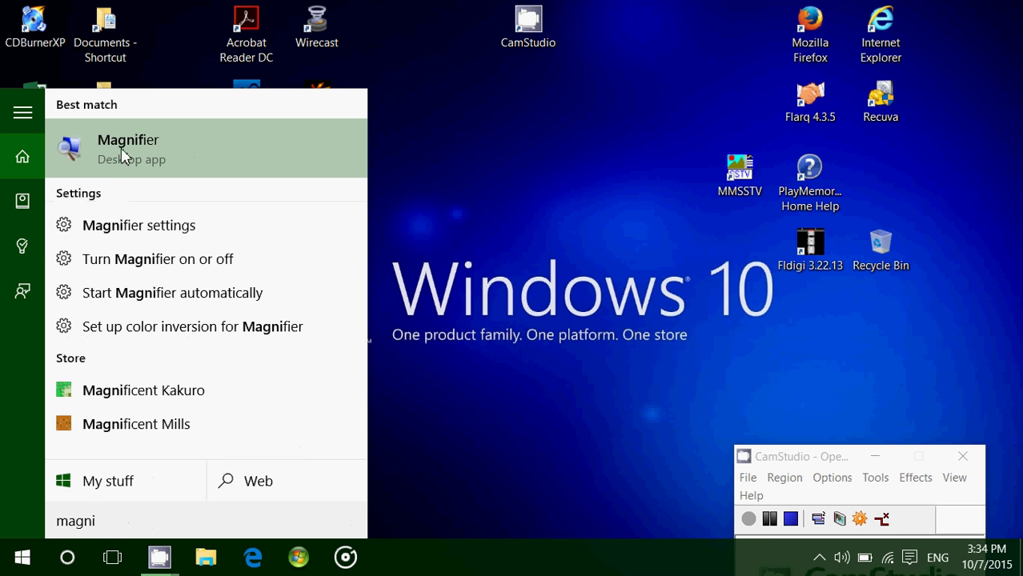
{"action": "left_click", "coordinate": [148, 160]}
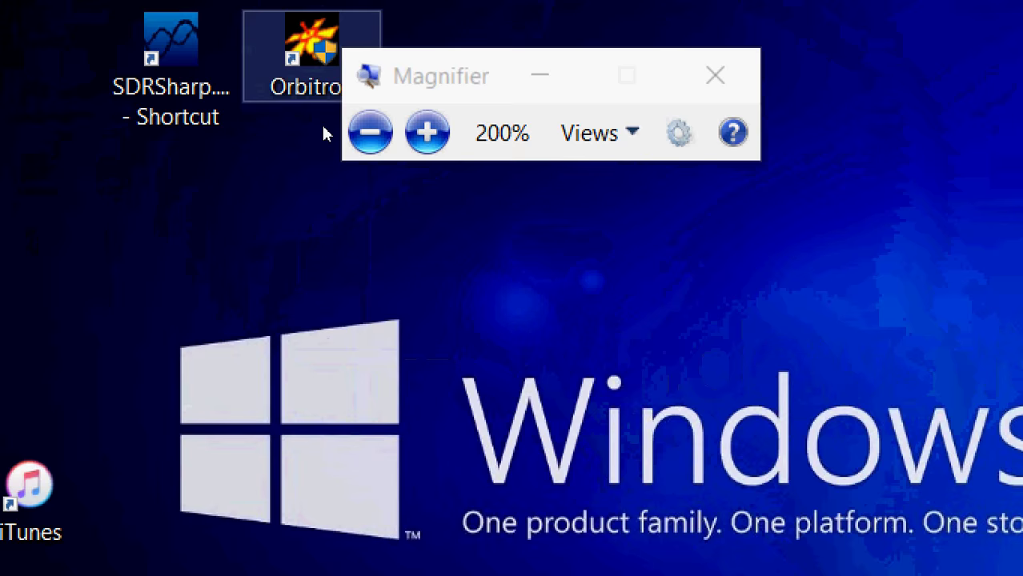
Step: Lower the Magnifier zoom level to 100%, and then raise it to 300%
{"action": "left_click", "coordinate": [352, 143]}
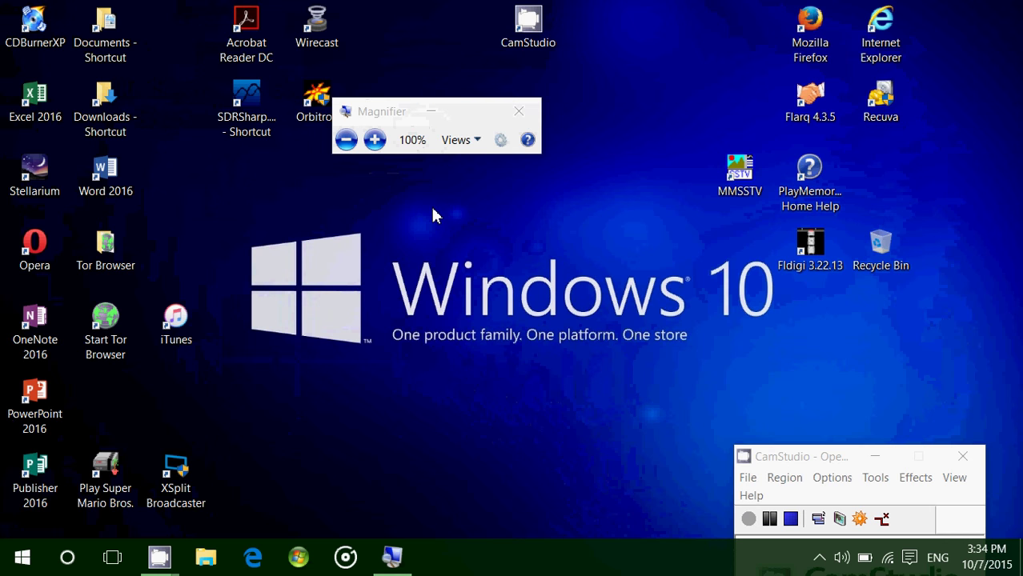
{"action": "left_click", "coordinate": [376, 142]}
{"action": "left_click", "coordinate": [376, 142]}
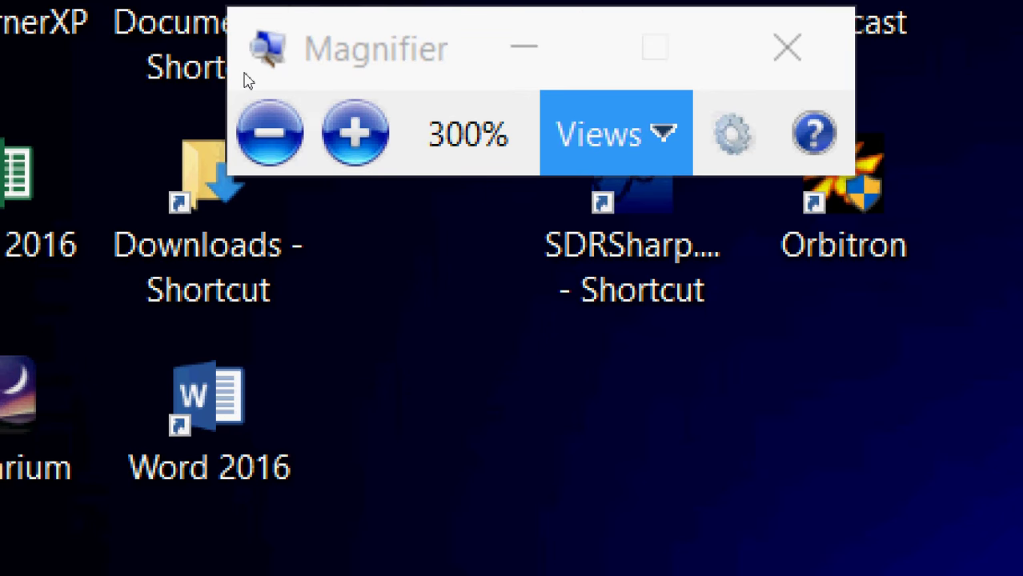
Step: Switch the Magnifier view to Lens mode
{"action": "left_click", "coordinate": [244, 80]}
{"action": "key", "text": "Up"}
{"action": "key", "text": "Return"}
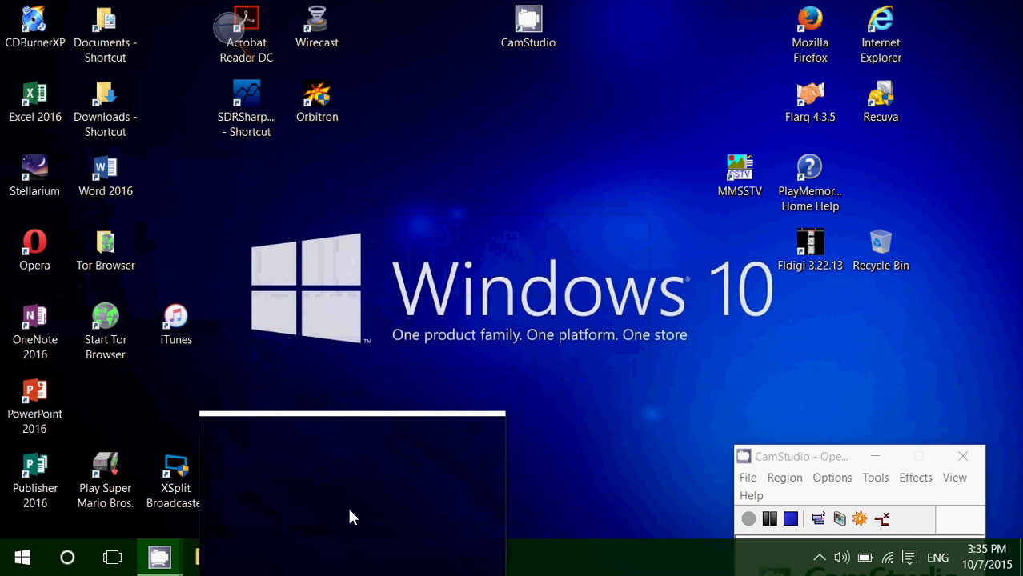
Step: Open Microsoft Edge to view a web page through the Magnifier lens, and close the browser
{"action": "left_click", "coordinate": [252, 558]}
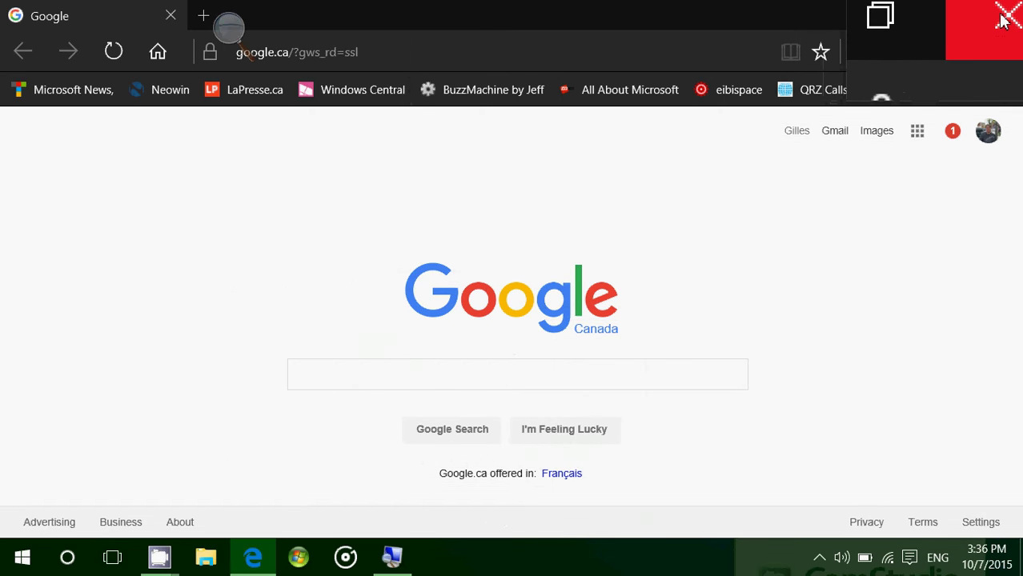
{"action": "left_click", "coordinate": [1001, 13]}
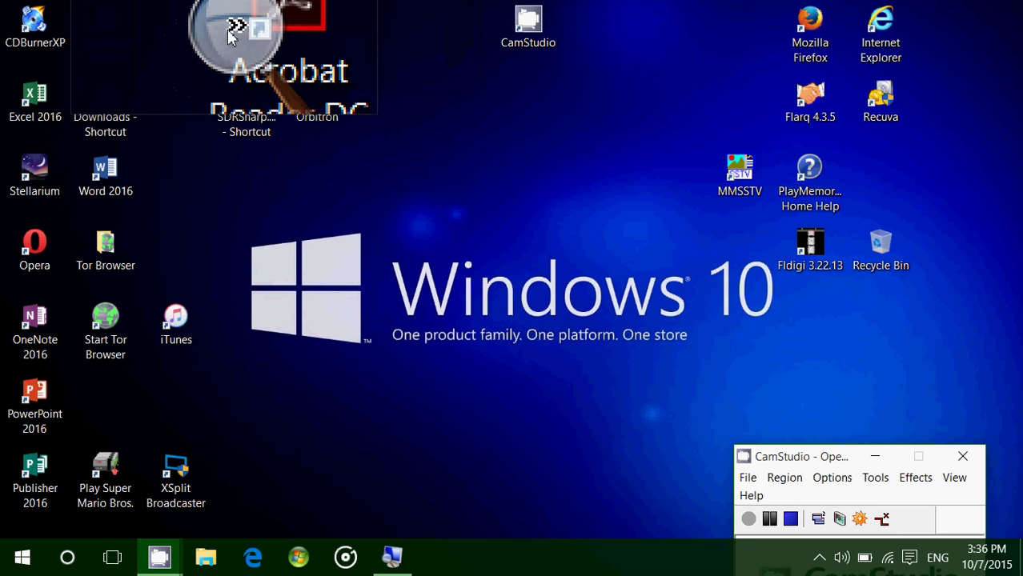
Step: Bring back the Magnifier controls and switch the view to Docked mode
{"action": "left_click", "coordinate": [237, 37]}
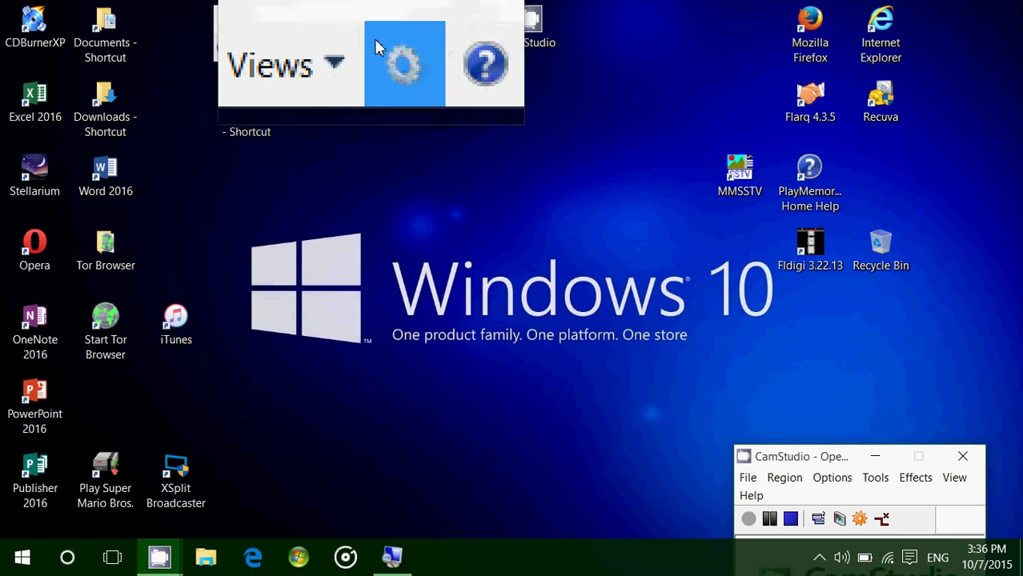
{"action": "left_click", "coordinate": [348, 56]}
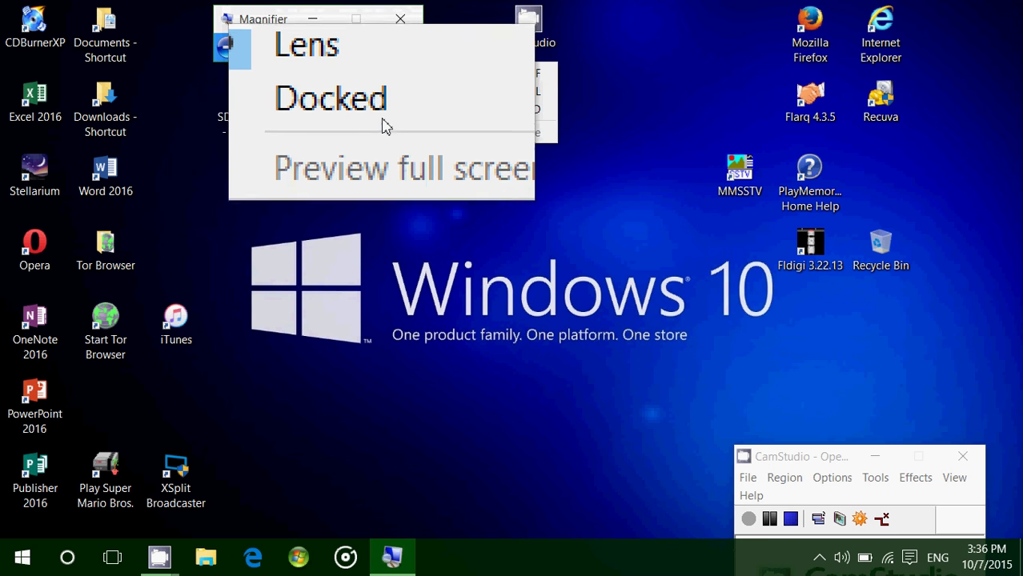
{"action": "left_click", "coordinate": [384, 118]}
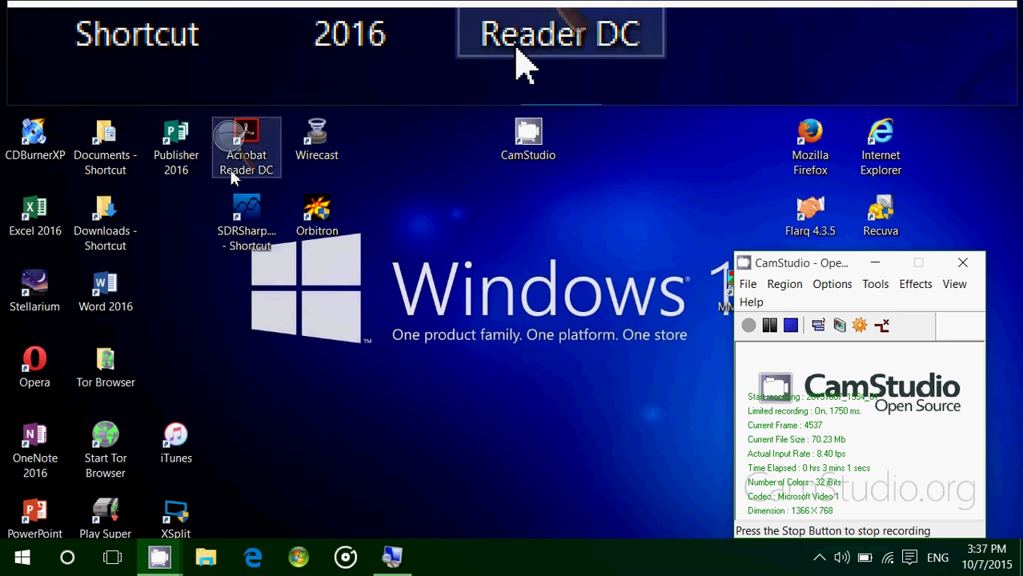
Step: Review the zoom increment, color inversion and tracking settings in Magnifier Options, and close the dialog without changes
{"action": "left_click", "coordinate": [231, 139]}
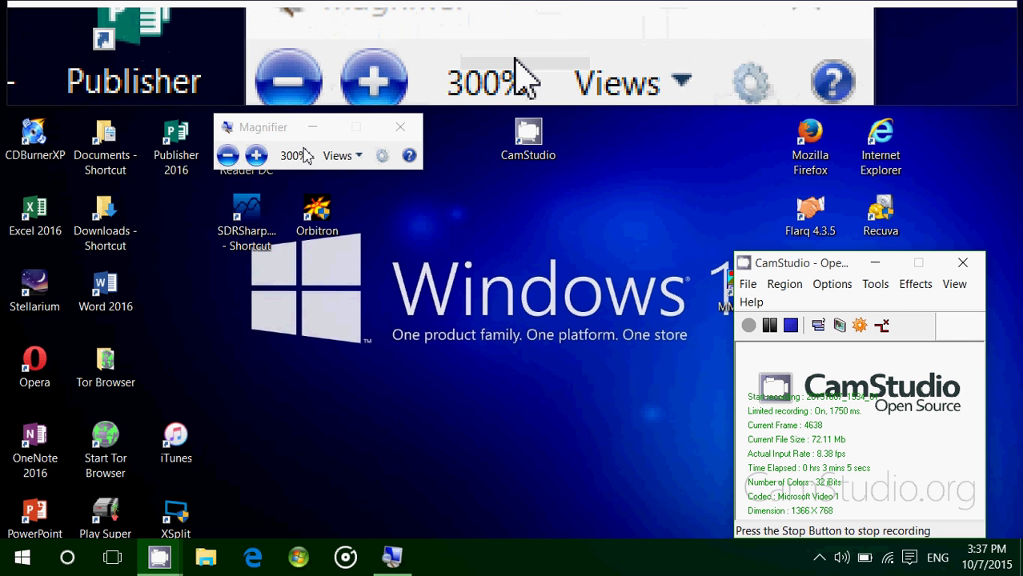
{"action": "left_click", "coordinate": [381, 156]}
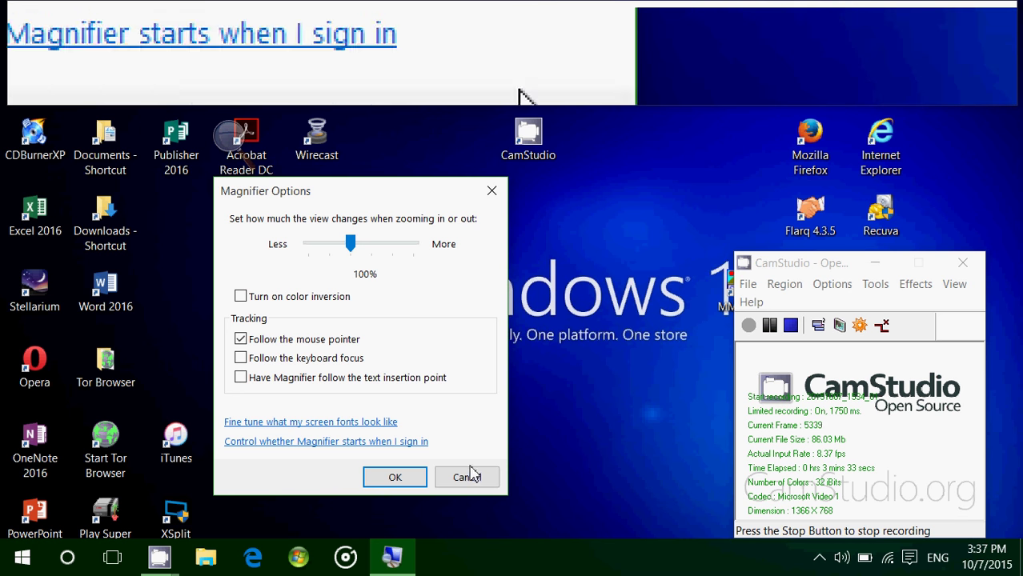
{"action": "left_click", "coordinate": [492, 191]}
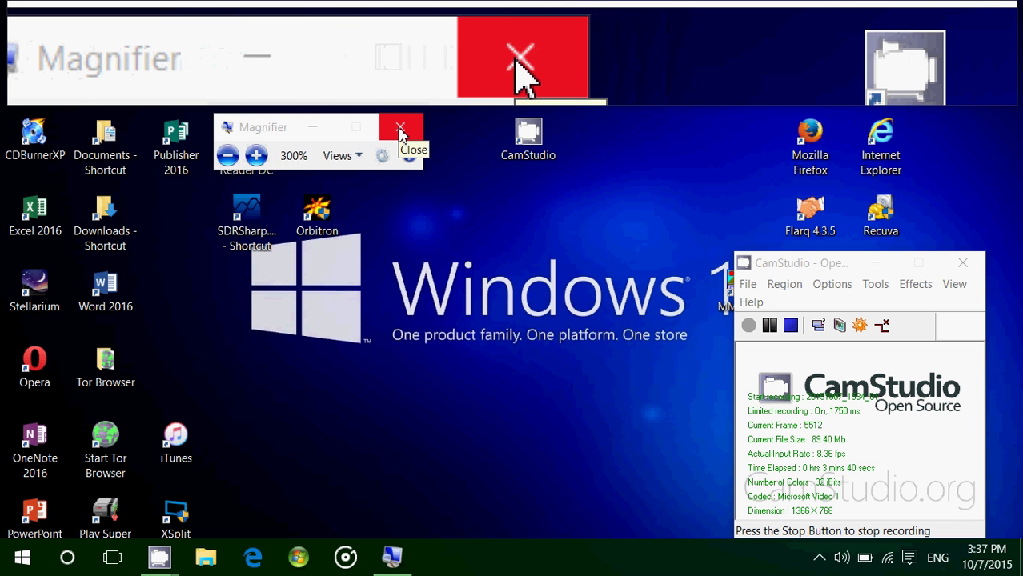
Step: Close Magnifier and move the CamStudio window down so it partly overlaps the taskbar
{"action": "left_click", "coordinate": [401, 131]}
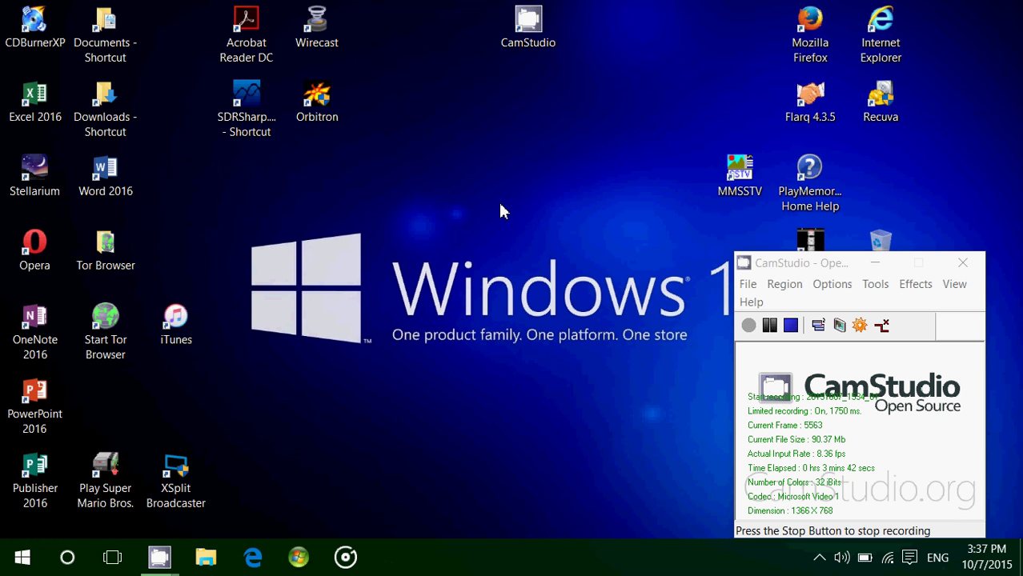
{"action": "left_click_drag", "start_coordinate": [775, 270], "coordinate": [761, 466]}
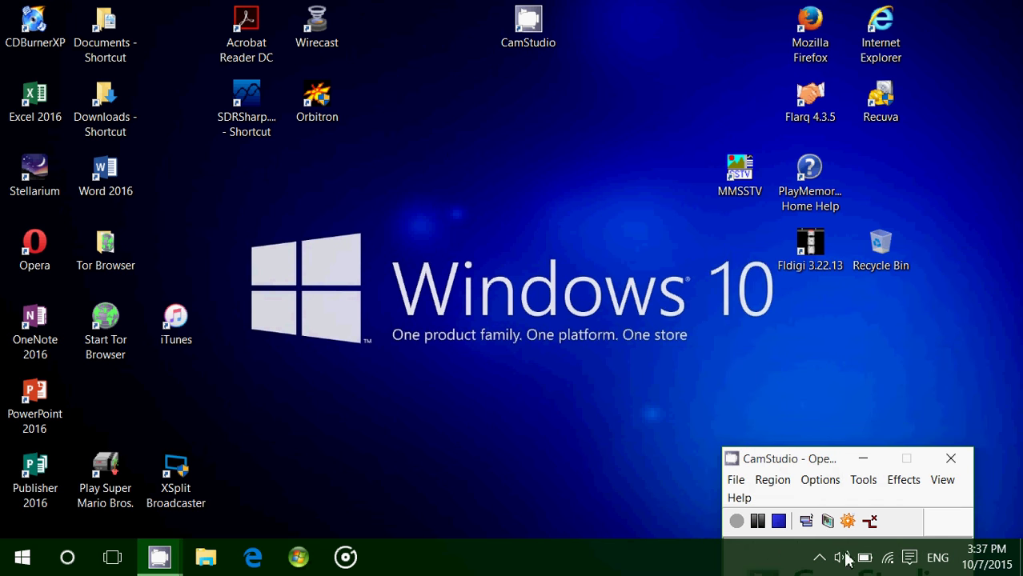
Step: Open the Magnifier page of the Ease of Access category in Windows Settings
{"action": "left_click", "coordinate": [909, 558]}
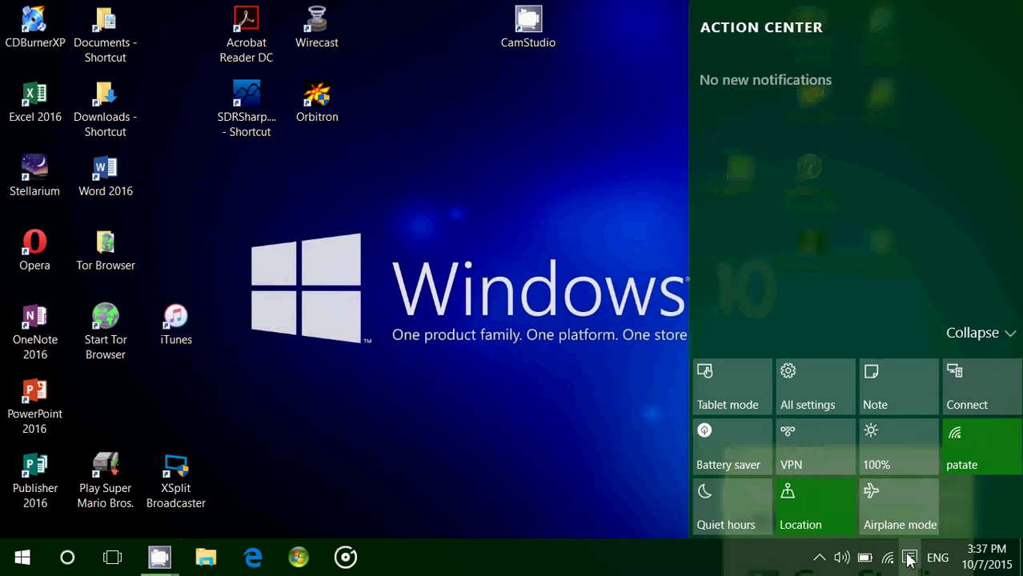
{"action": "left_click", "coordinate": [804, 394]}
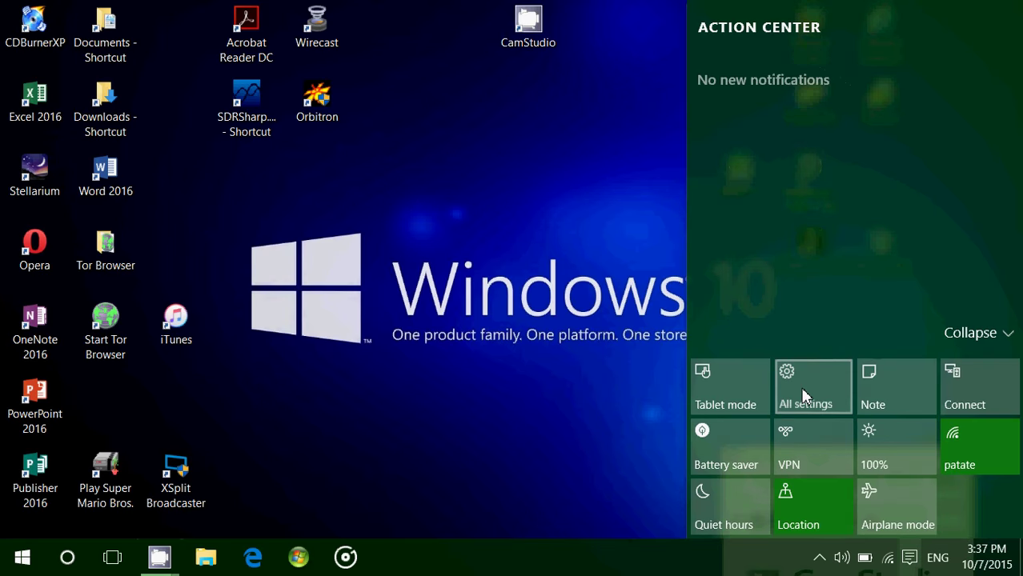
{"action": "left_click", "coordinate": [331, 376]}
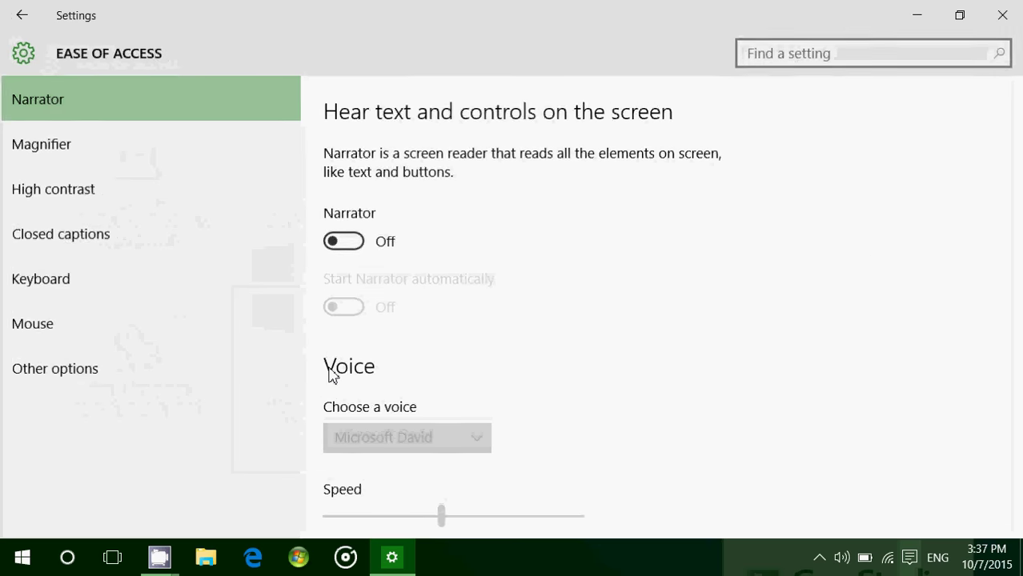
{"action": "left_click", "coordinate": [75, 152]}
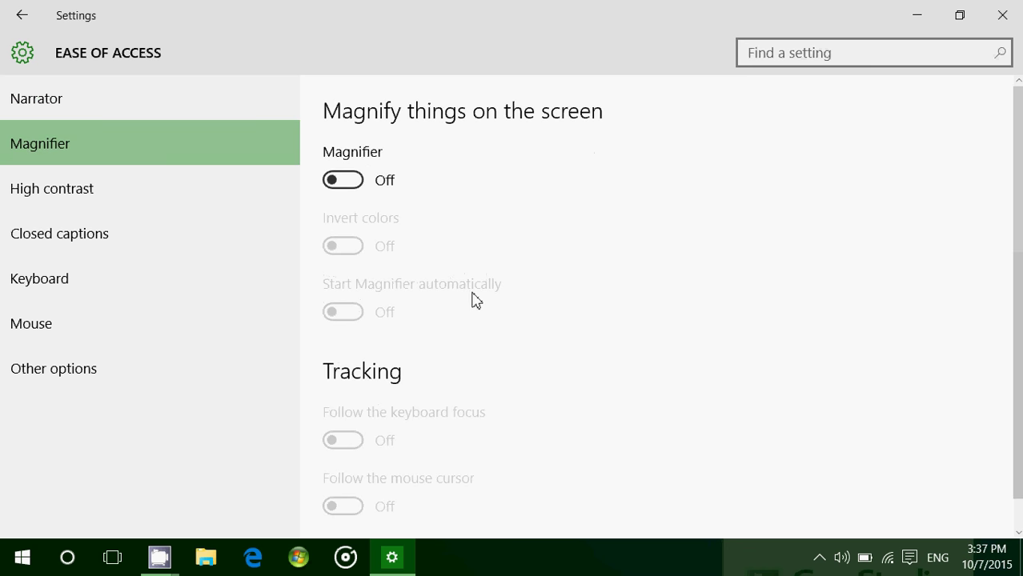
Step: Turn Magnifier on from the settings page and switch its view to Full screen
{"action": "left_click", "coordinate": [352, 181]}
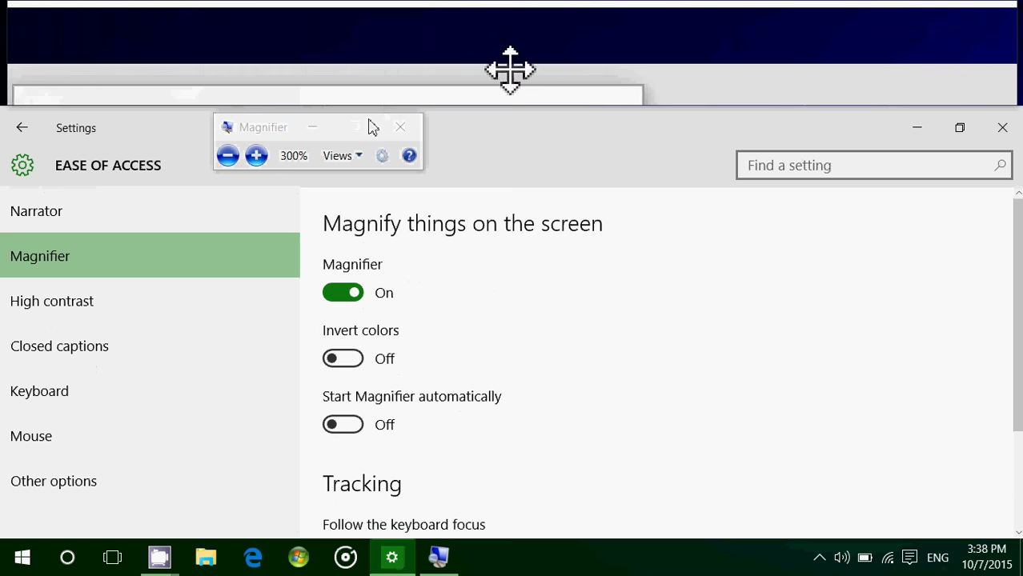
{"action": "left_click", "coordinate": [352, 155]}
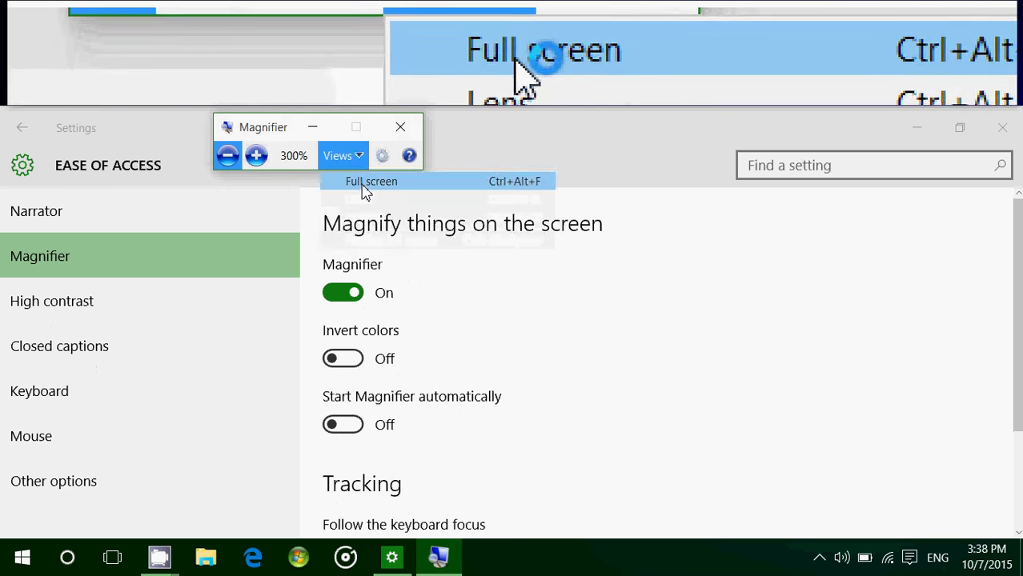
{"action": "left_click", "coordinate": [364, 183]}
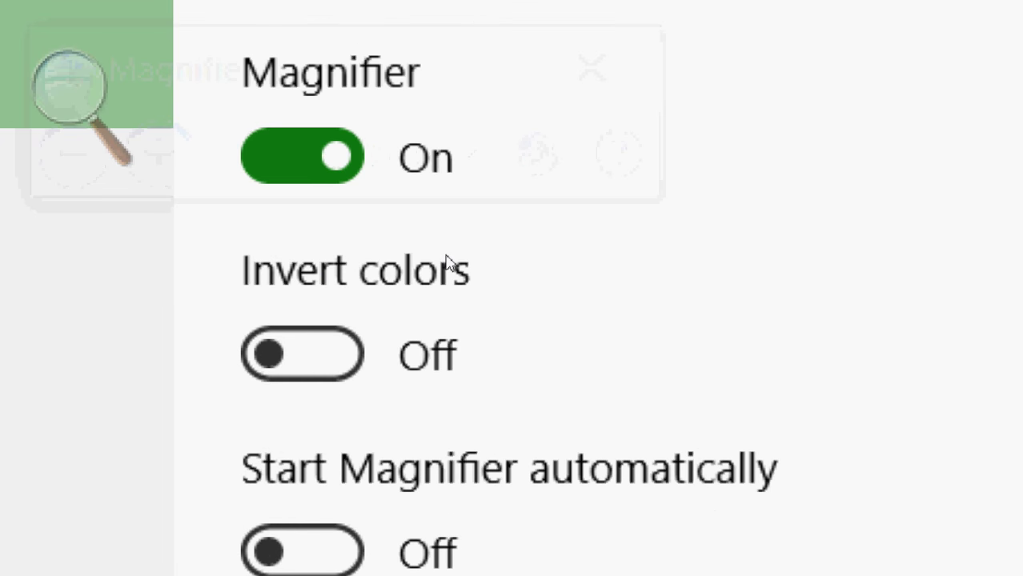
Step: Turn Invert colors on and back off, and switch off Start Magnifier automatically
{"action": "key", "text": "ctrl+alt+i"}
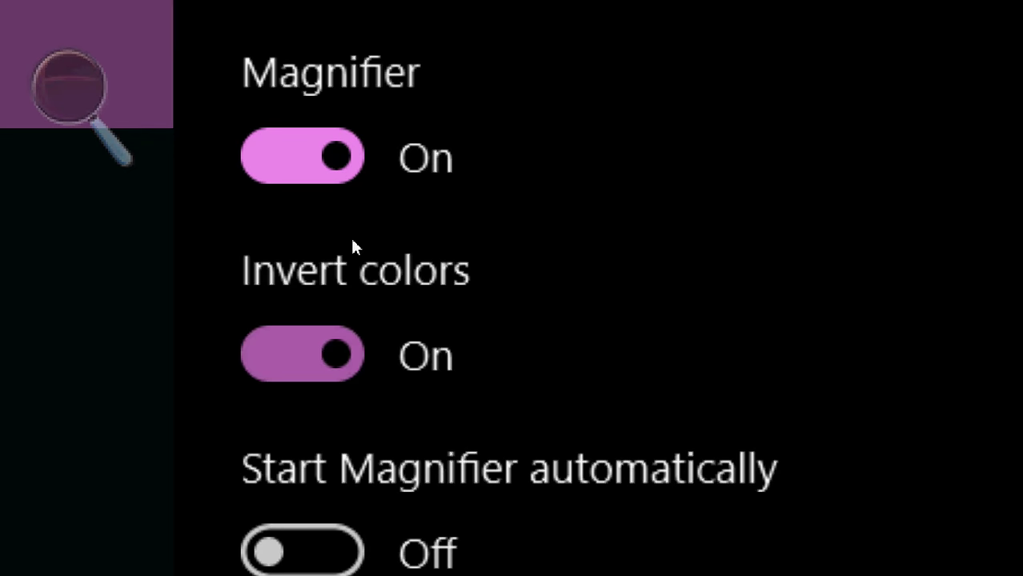
{"action": "key", "text": "ctrl+alt+i"}
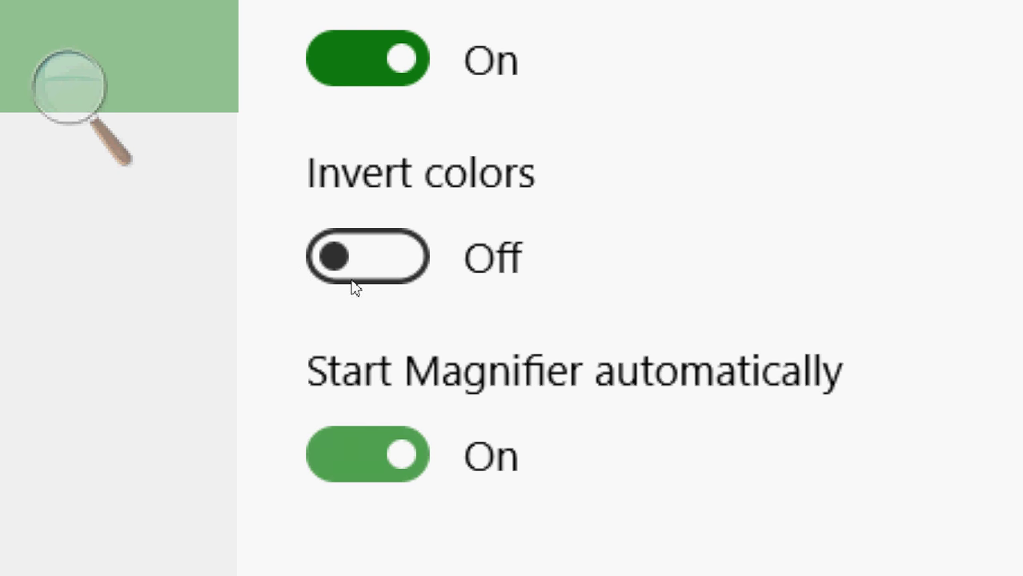
{"action": "key", "text": "space"}
{"action": "scroll", "coordinate": [511, 198], "scroll_direction": "up", "scroll_amount": 1}
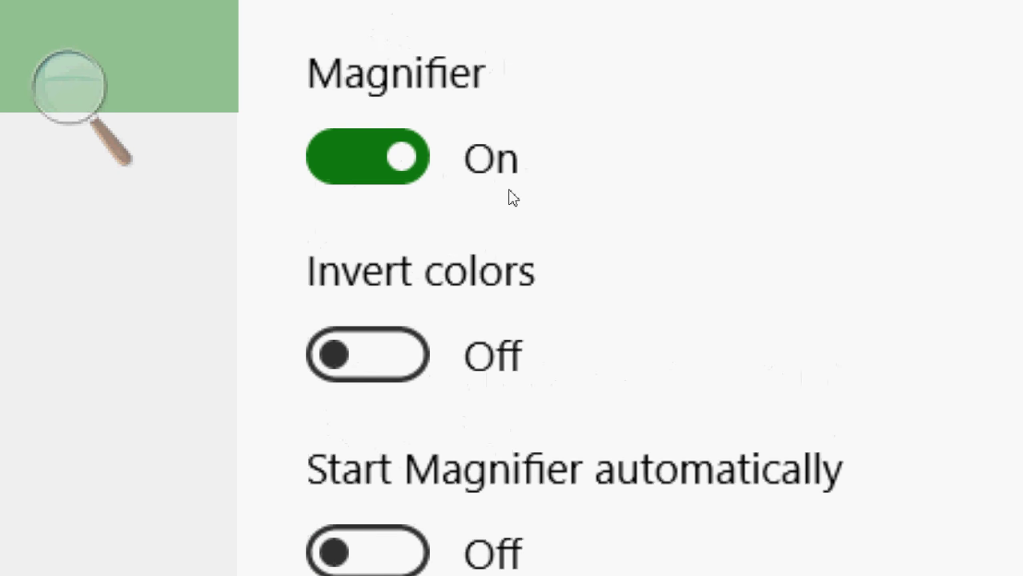
Step: Turn Magnifier off on the Ease of Access page and close the Settings window
{"action": "left_click", "coordinate": [339, 182]}
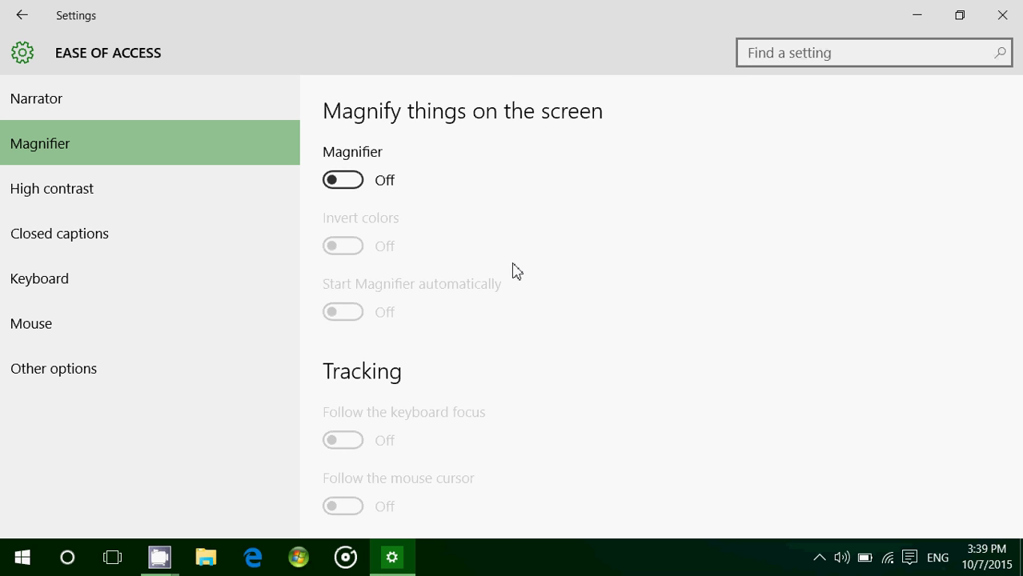
{"action": "left_click", "coordinate": [1001, 16]}
Step: Move the CamStudio window down again so it partly overlaps the taskbar
{"action": "left_click_drag", "start_coordinate": [804, 270], "coordinate": [762, 468]}
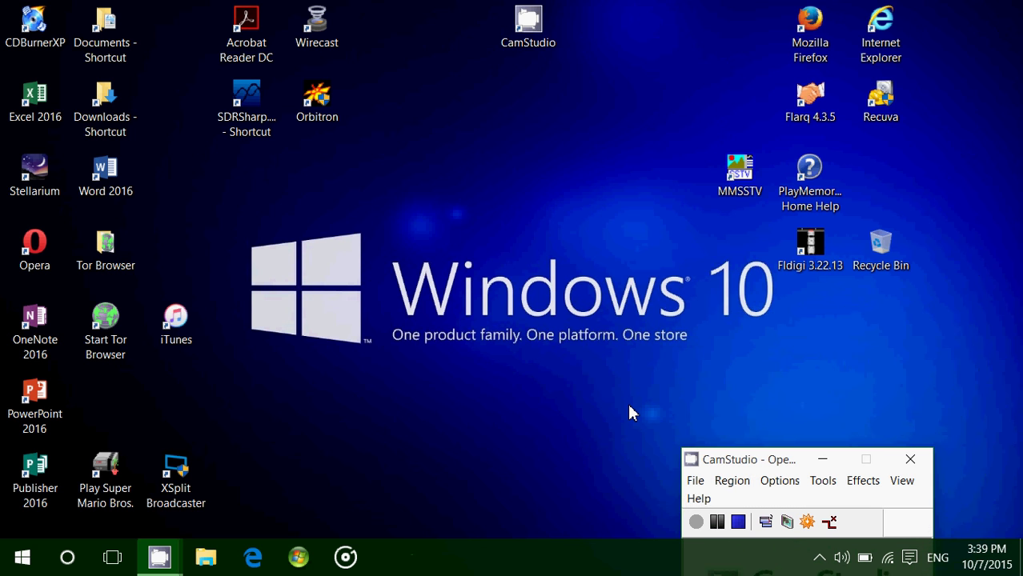